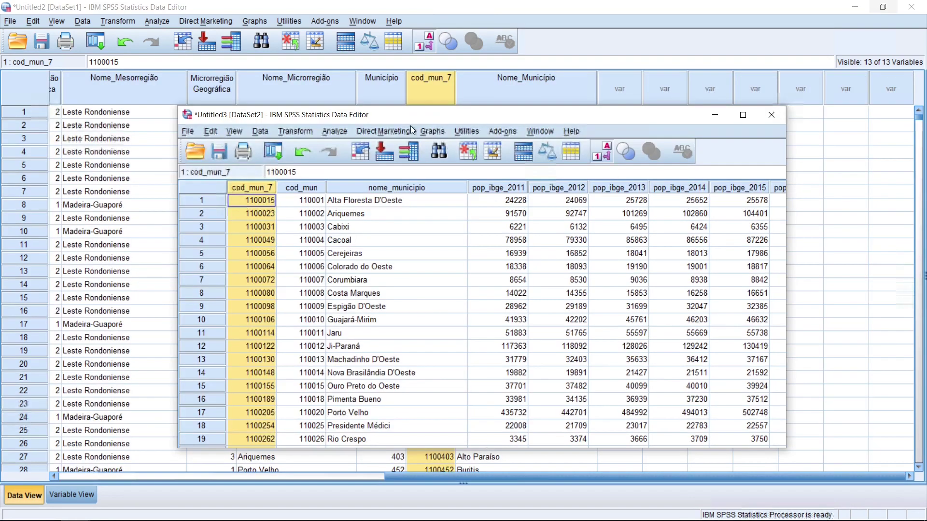
- Bring the DataSet1 window to the front and sort its cases in ascending order by cod_mun_7
drag(409, 116, 86, 12)
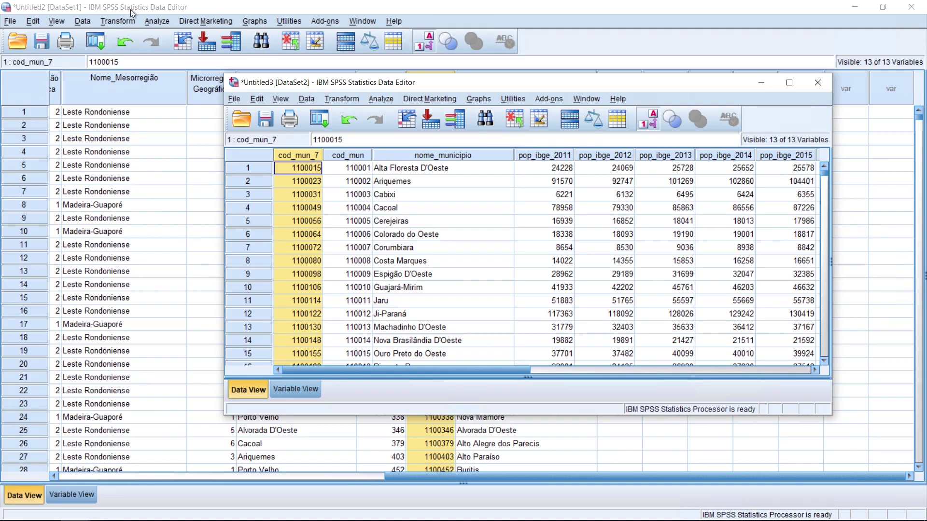
click(159, 248)
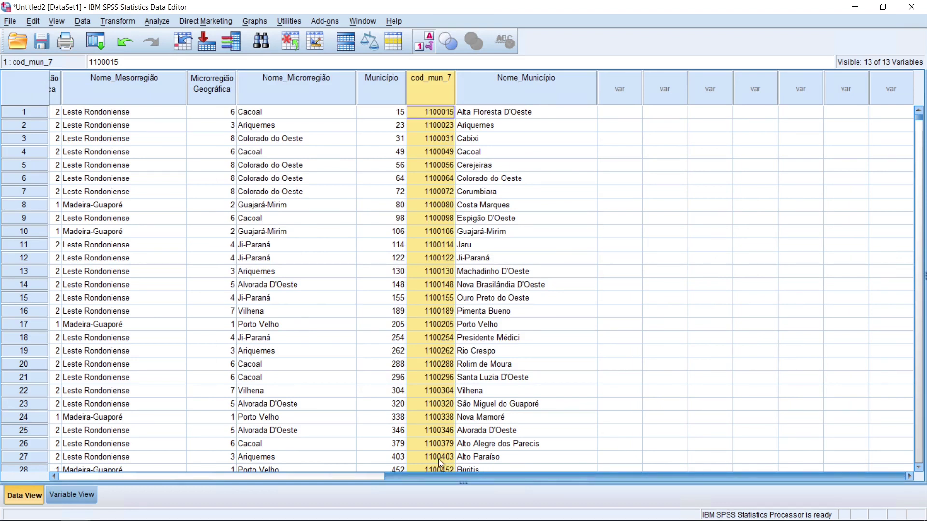
scroll(460, 191, left, 5)
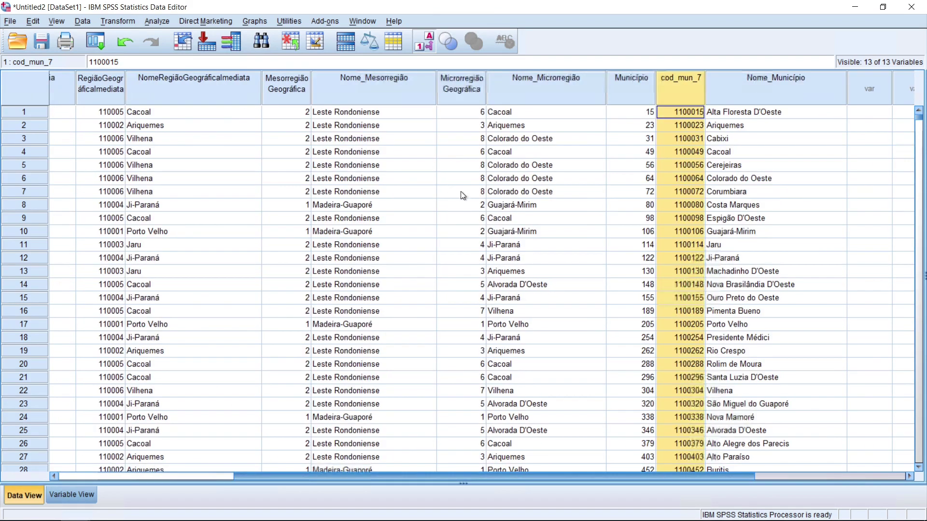
scroll(682, 115, left, 1)
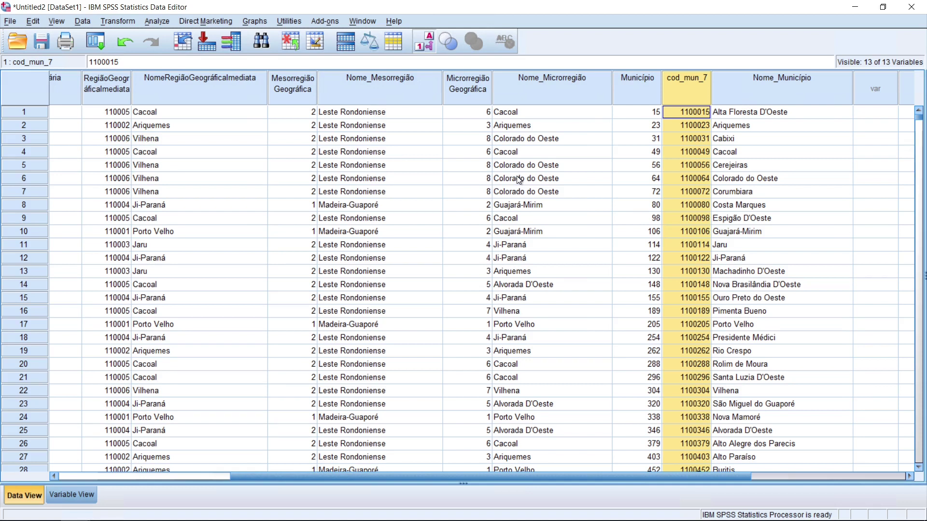
right_click(689, 83)
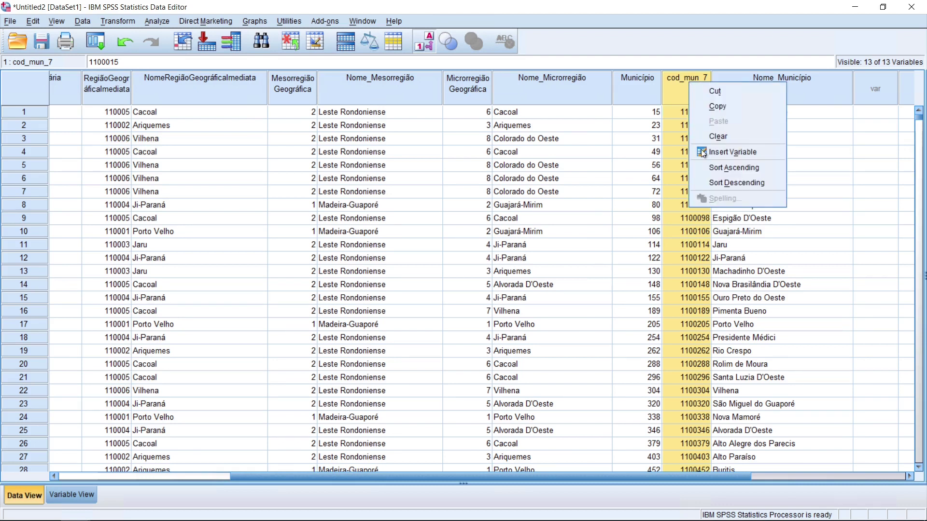
click(723, 167)
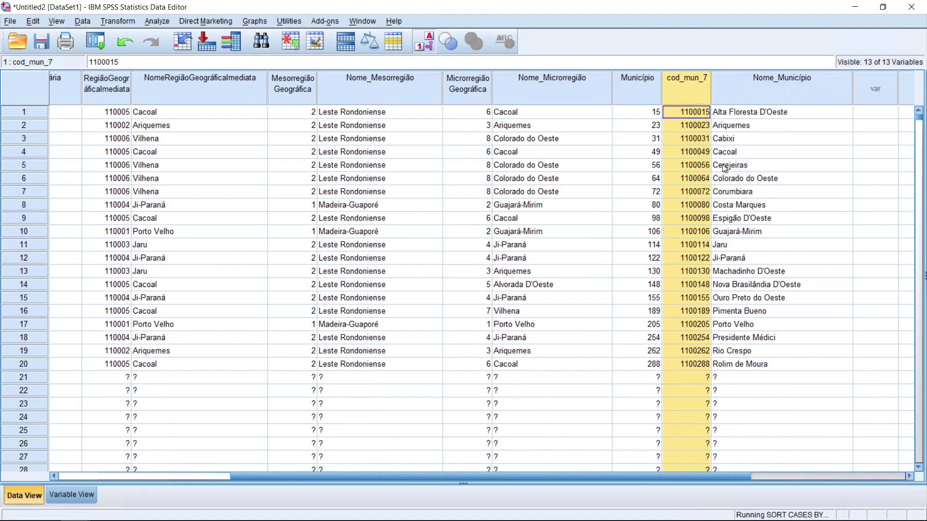
right_click(691, 91)
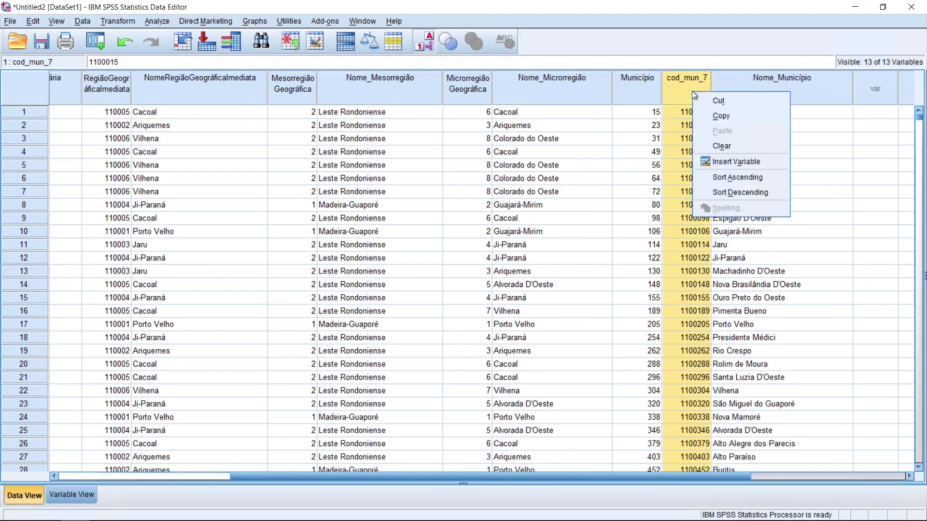
click(718, 178)
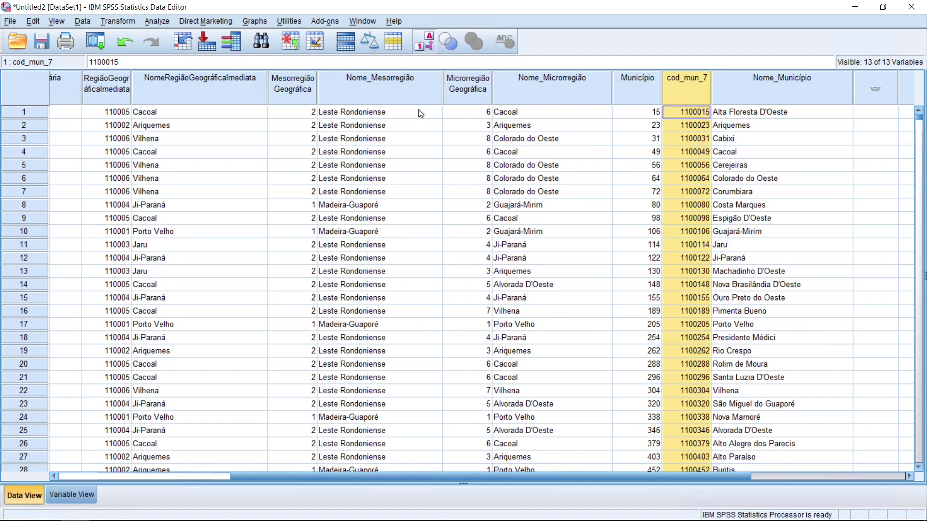
- Start a merge that adds variables to DataSet1 from the open dataset Untitled3[DataSet2]
click(82, 21)
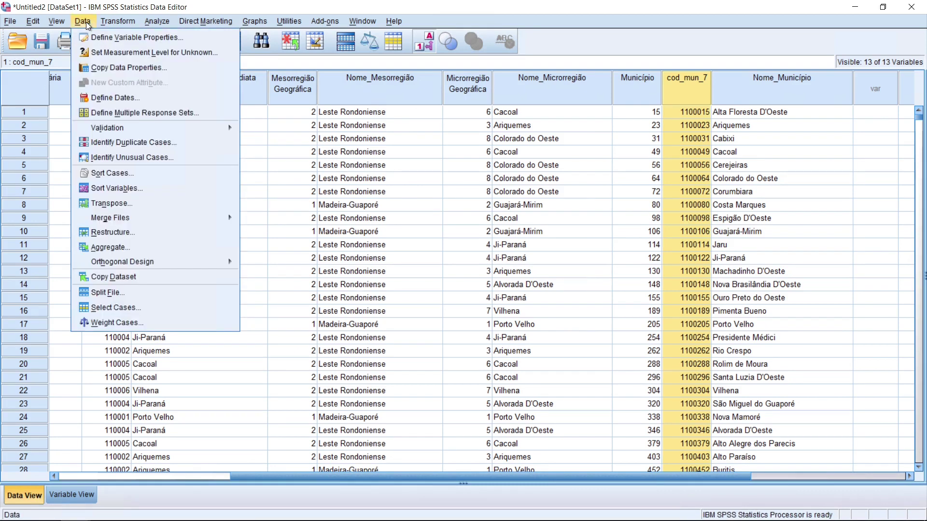
mouse_move(123, 219)
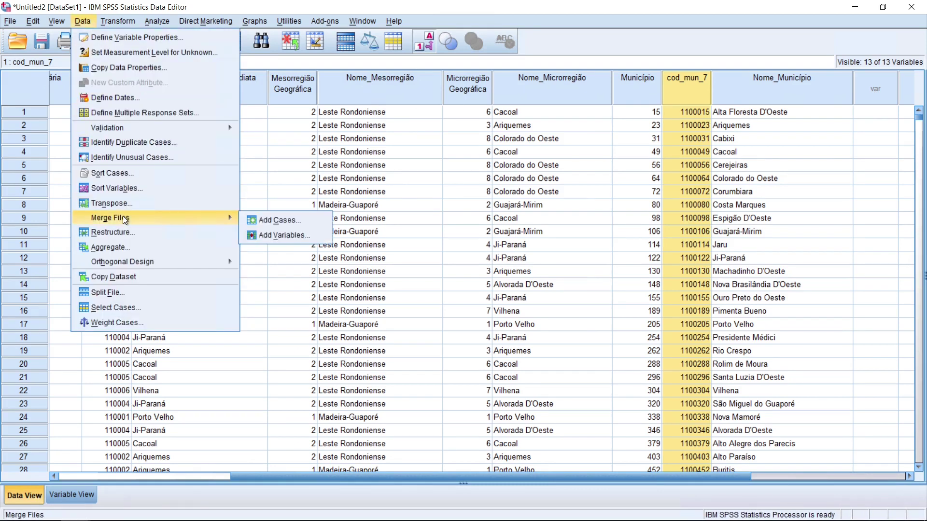
click(290, 235)
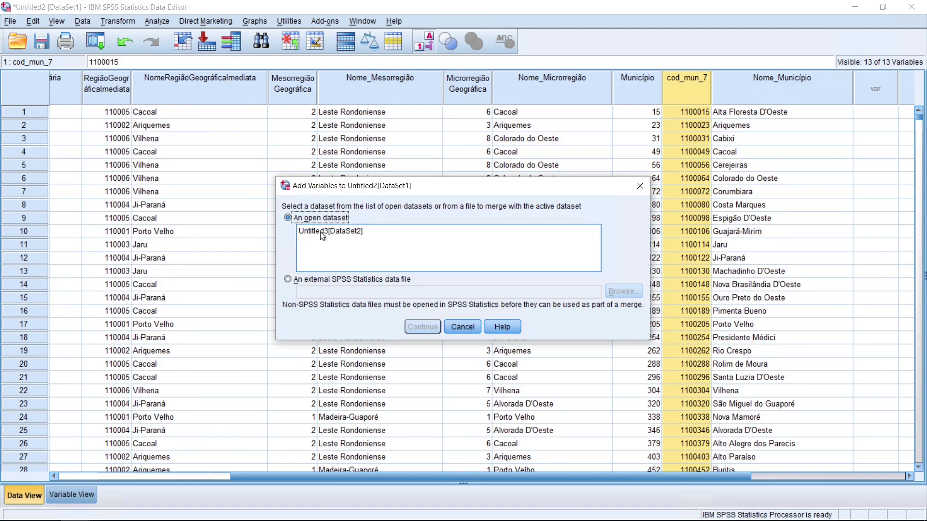
click(328, 233)
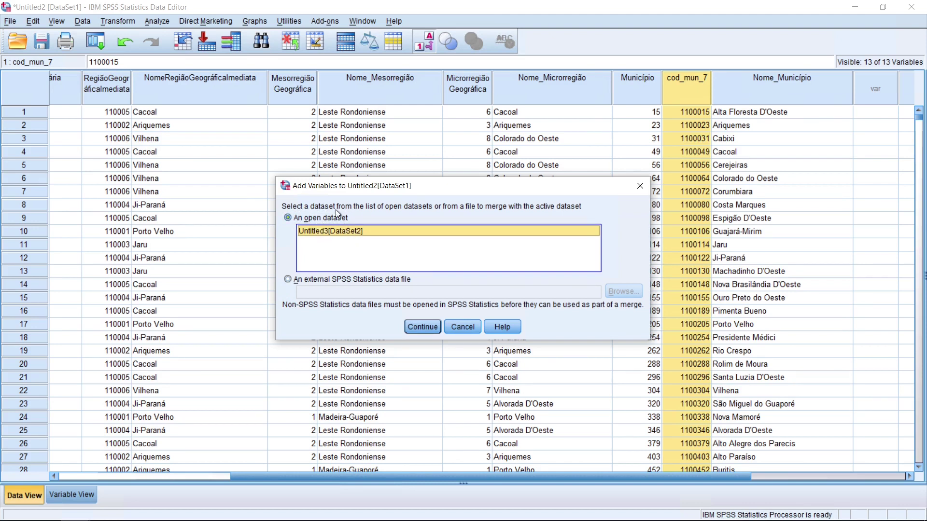
click(424, 327)
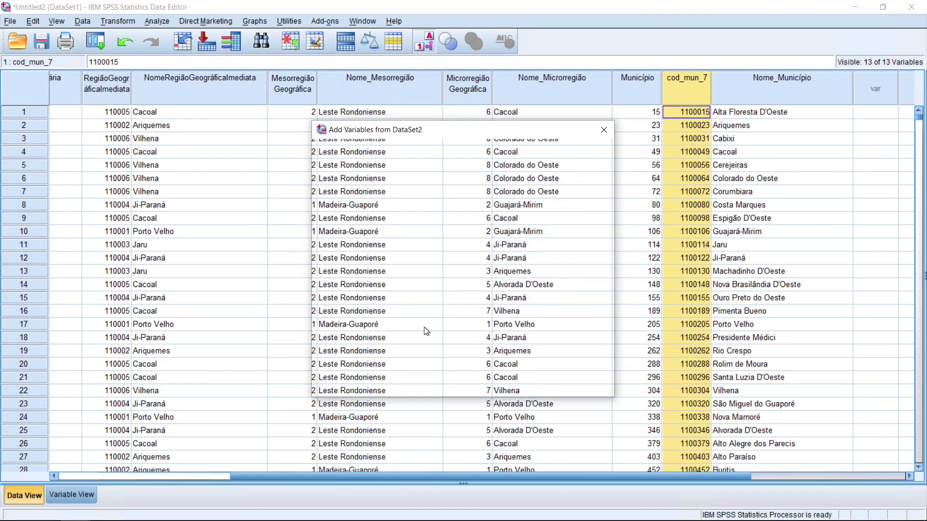
- Enable matching cases on key variables in sorted files and assign the excluded variable cod_mun_7 as the key variable
drag(427, 132, 428, 106)
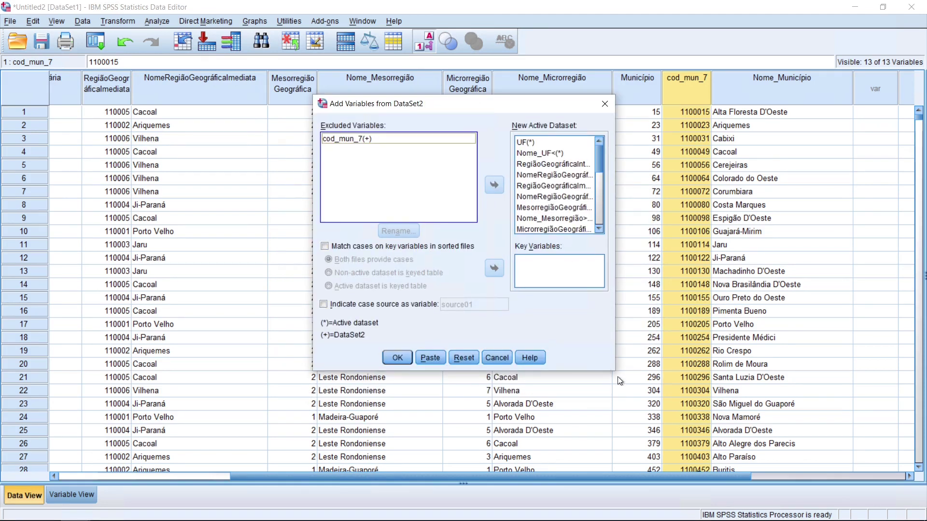
drag(616, 372, 675, 399)
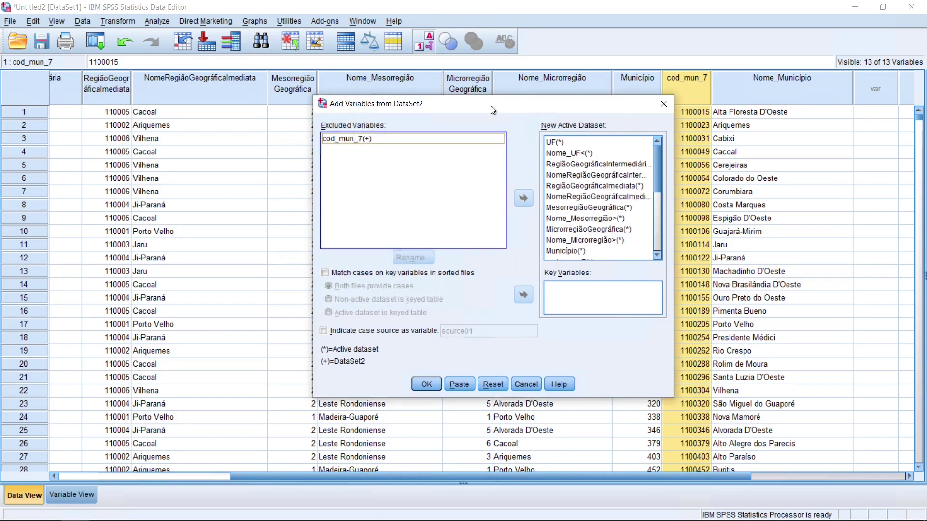
drag(463, 105, 409, 97)
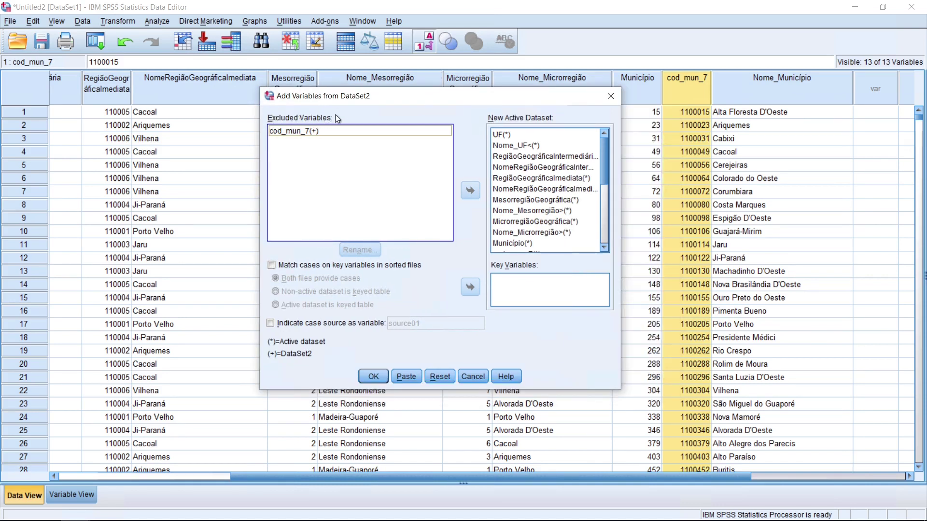
click(306, 131)
click(306, 131)
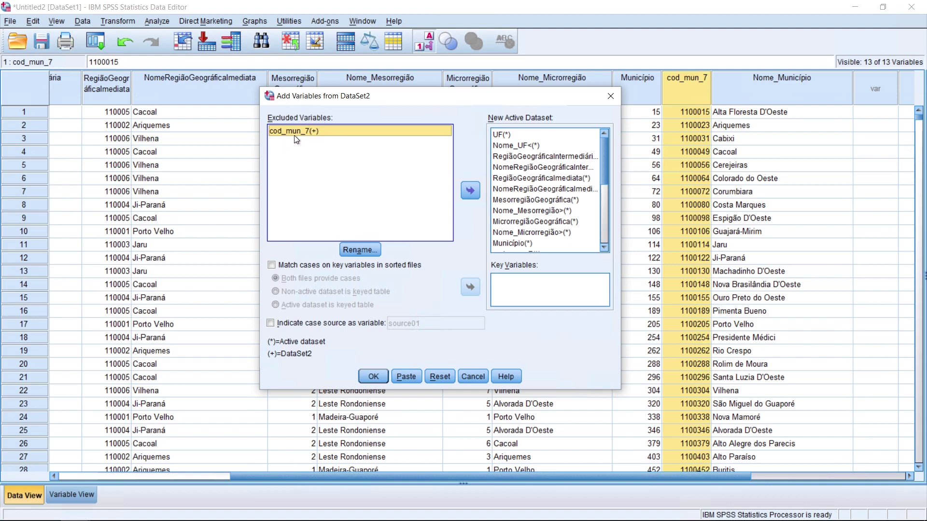
click(271, 265)
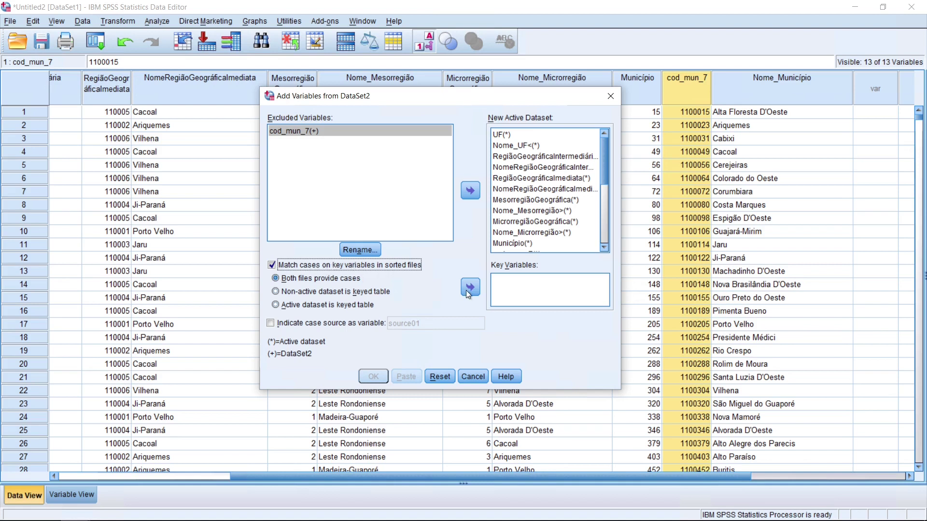
click(295, 130)
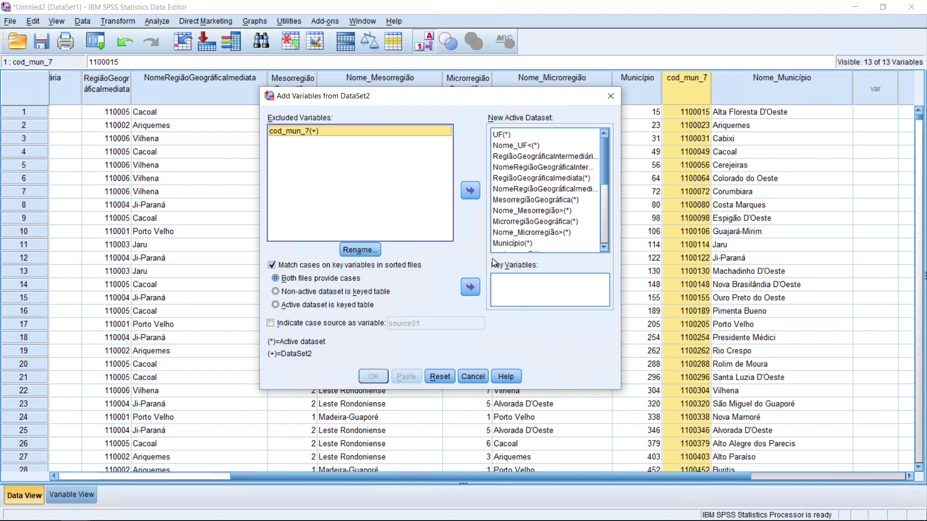
click(471, 288)
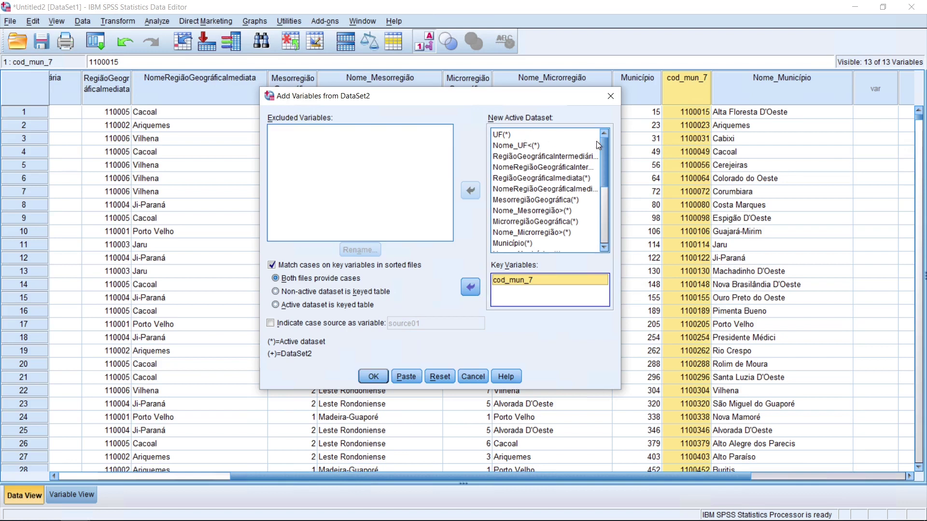
- Review the variables listed for the new active dataset, checking which come from DataSet1 and which from DataSet2
mouse_move(605, 144)
mouse_down()
mouse_move(603, 208)
mouse_move(602, 142)
mouse_up()
drag(604, 152, 606, 228)
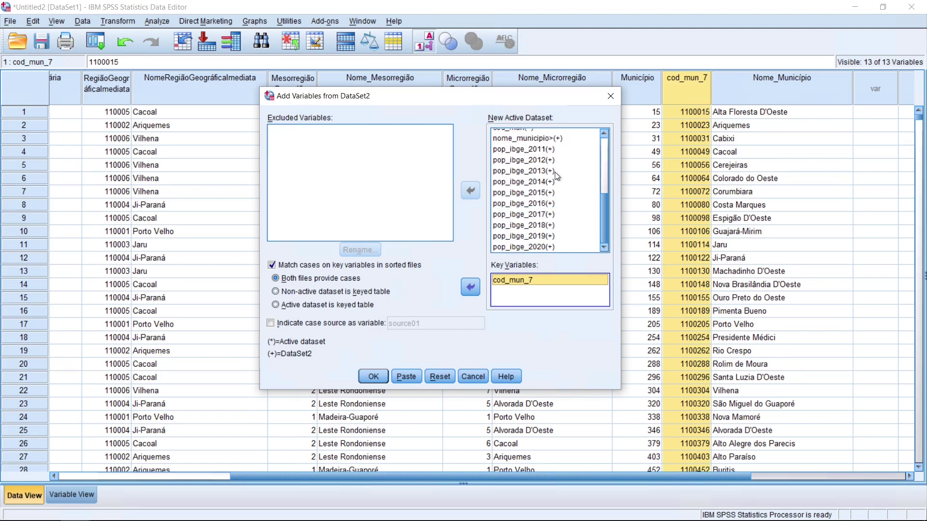
click(540, 152)
click(541, 161)
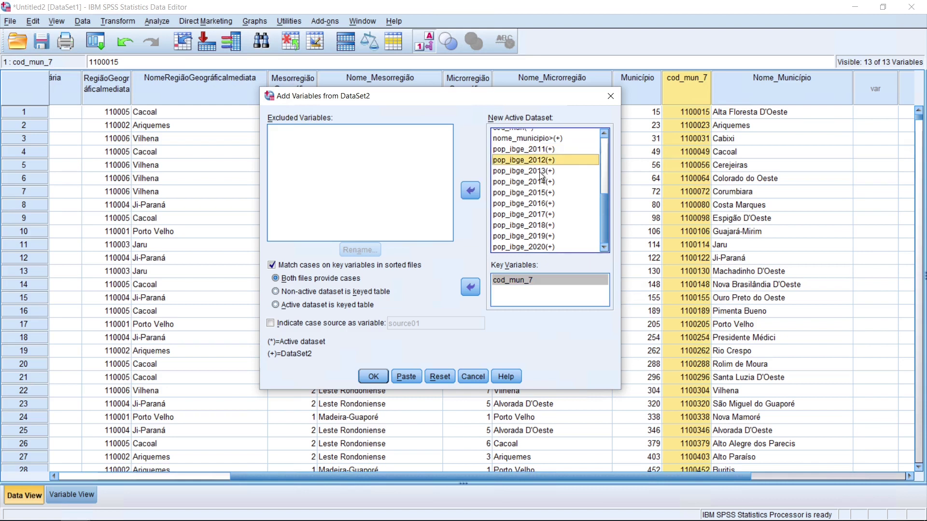
click(540, 171)
drag(604, 209, 598, 193)
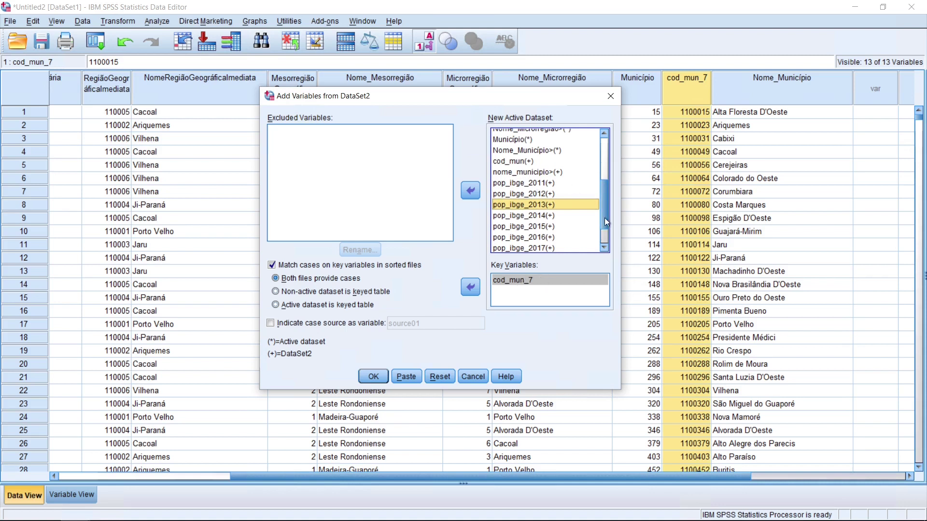
click(538, 151)
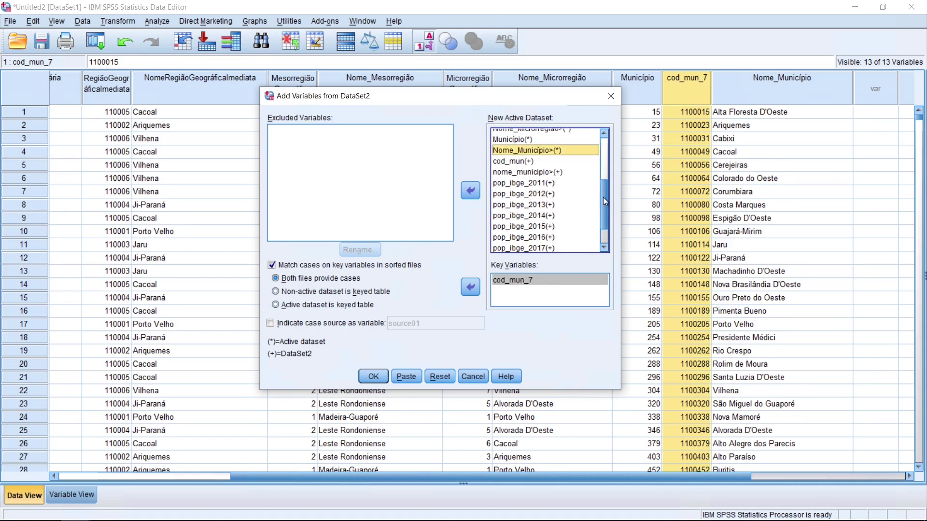
scroll(604, 201, up, 2)
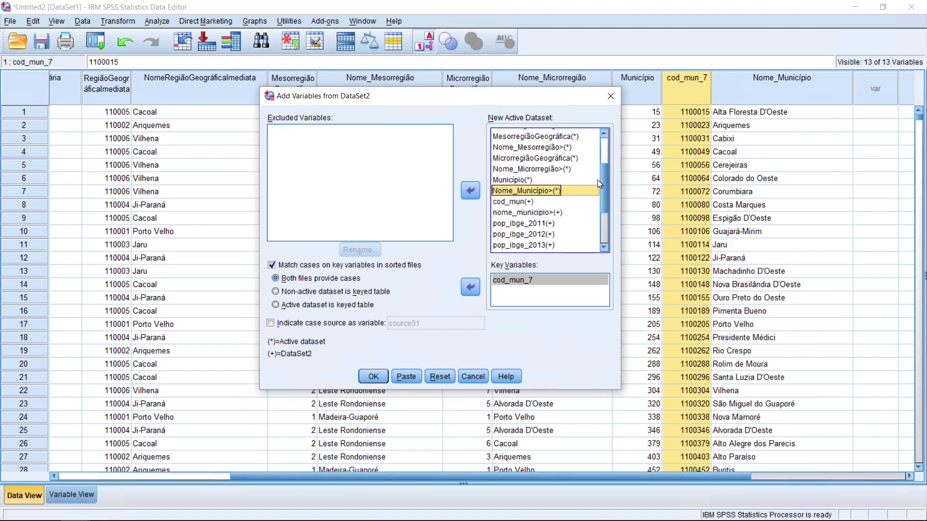
drag(602, 179, 606, 213)
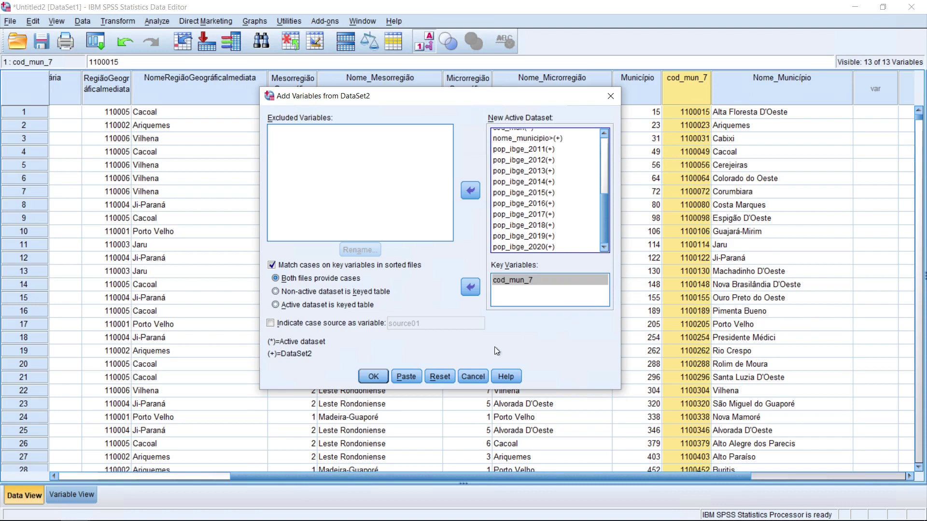
- Run the merge with both files providing cases, accepting the sort-order warning
click(352, 293)
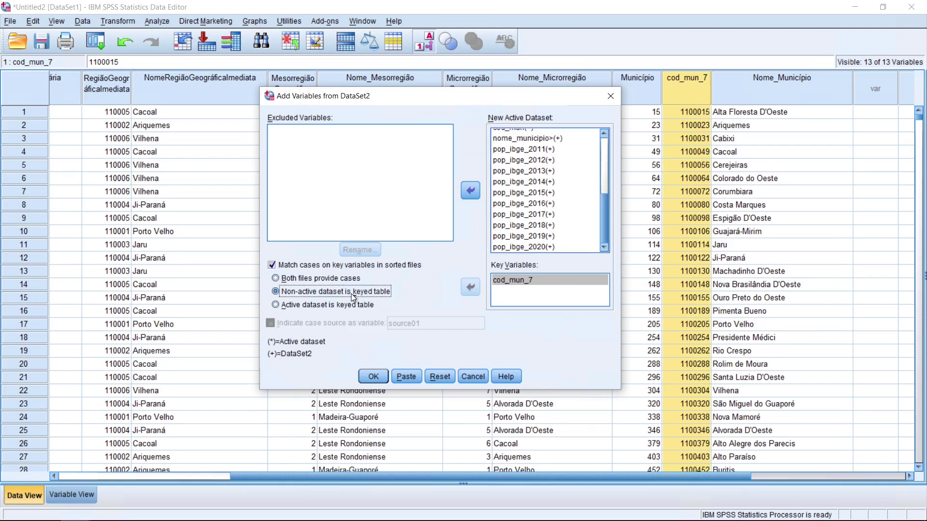
click(312, 282)
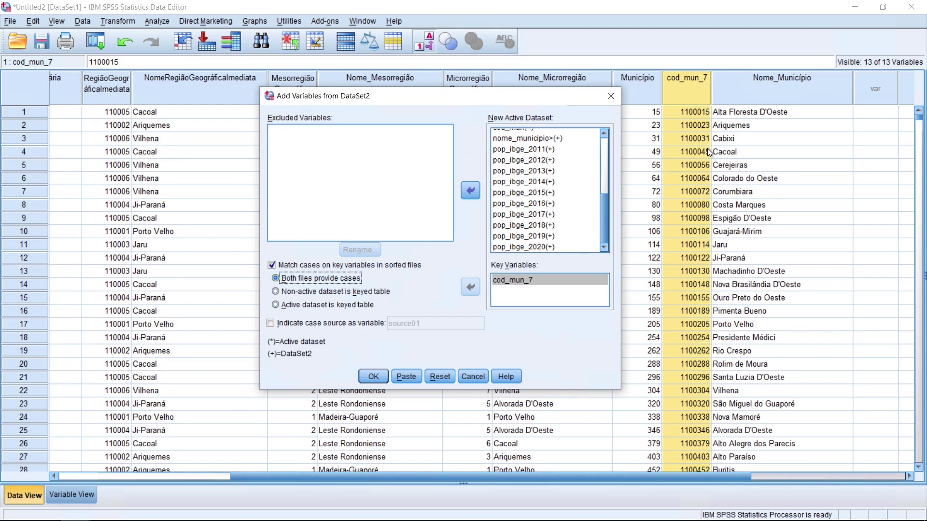
click(372, 376)
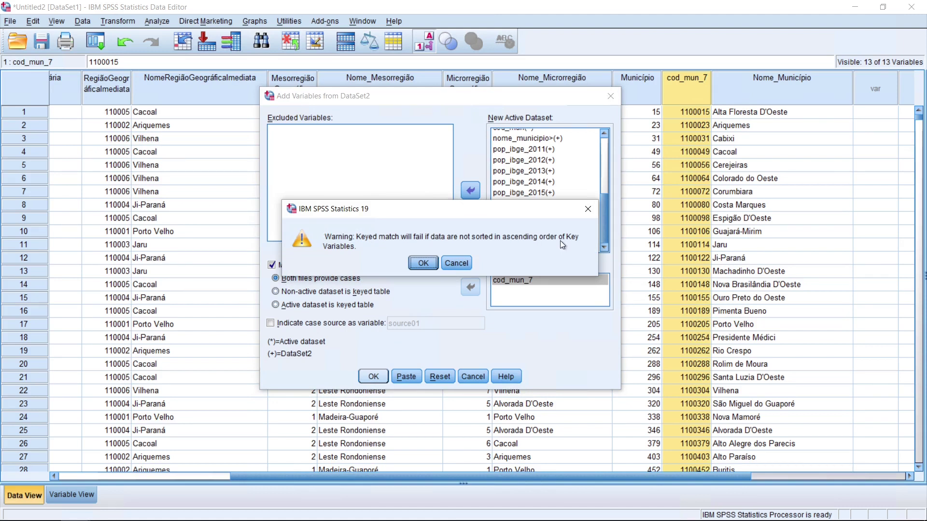
click(427, 264)
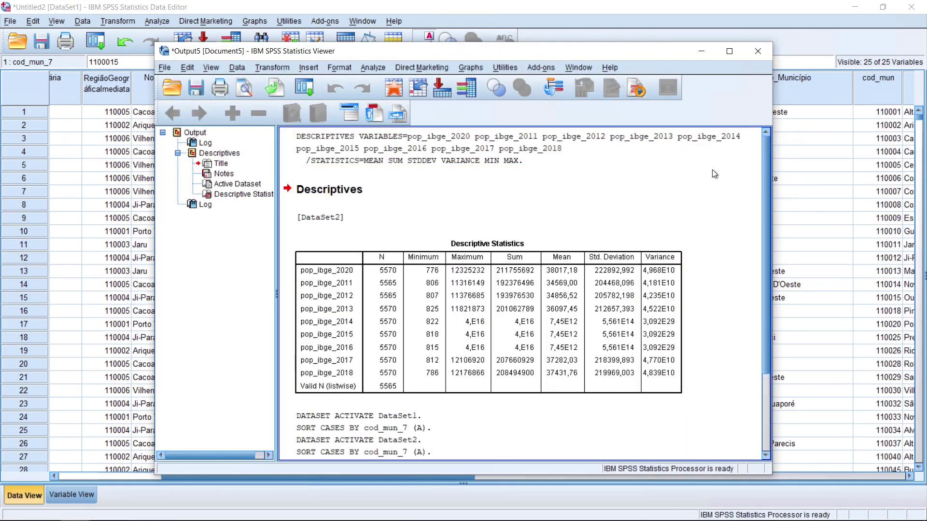
- Close the output viewer without saving its contents and inspect the added municipality and population columns in DataSet1
click(758, 52)
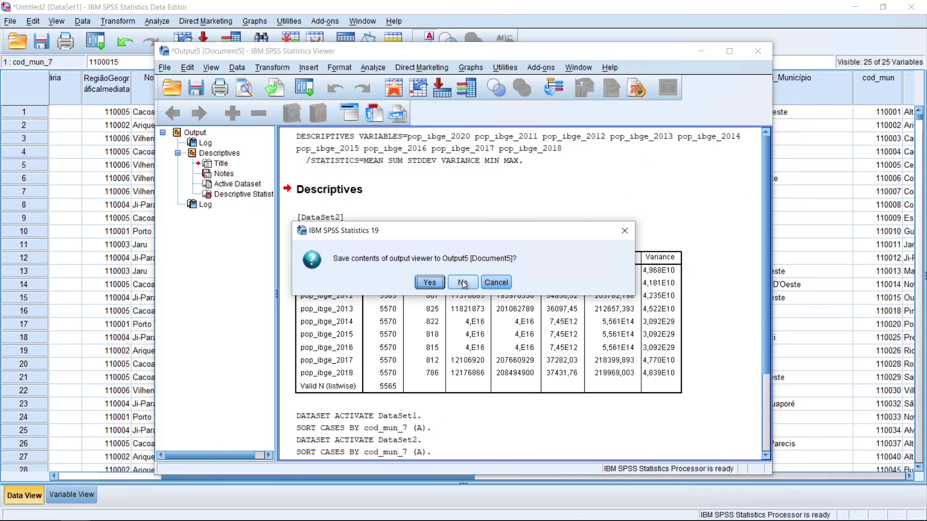
click(462, 283)
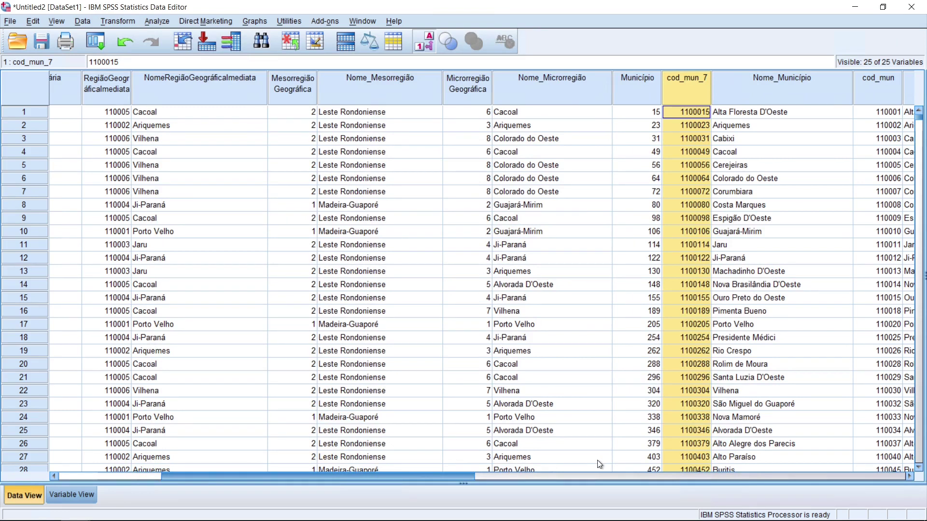
scroll(590, 236, right, 5)
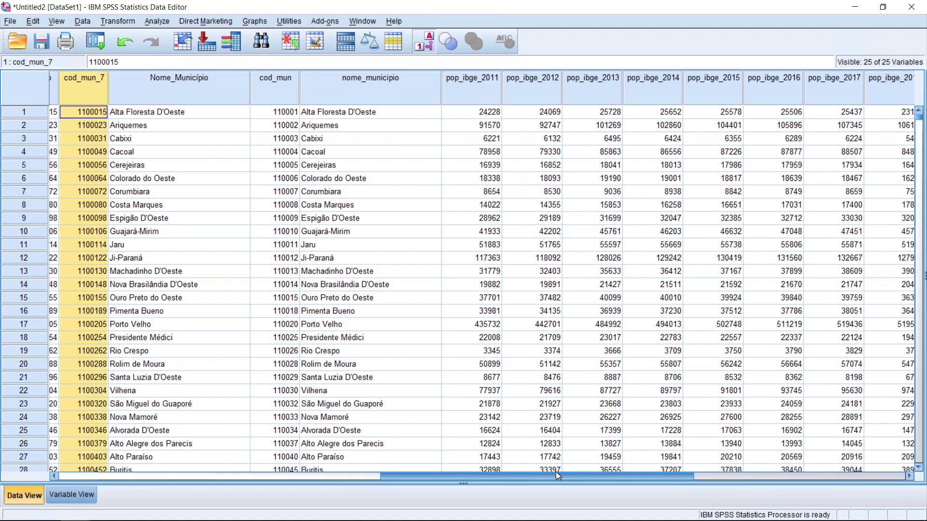
drag(420, 474, 369, 478)
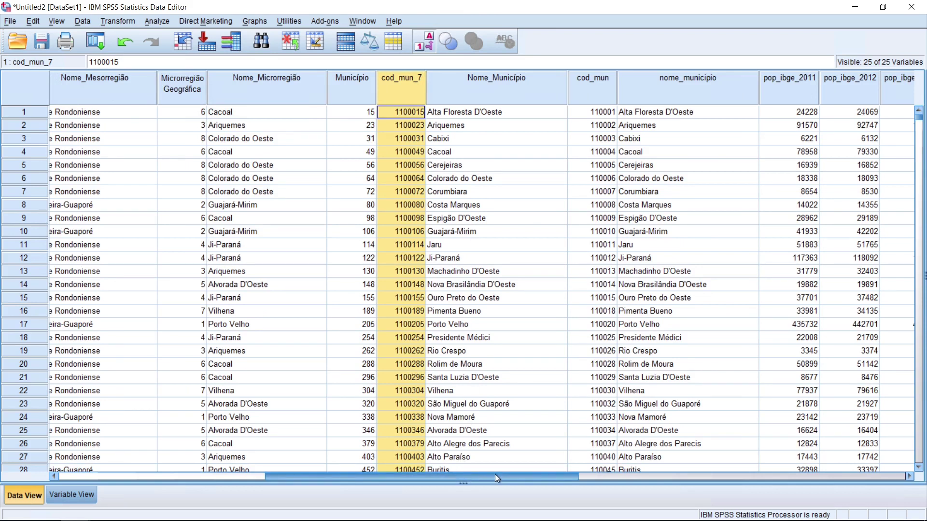
drag(569, 474, 621, 474)
drag(677, 476, 699, 472)
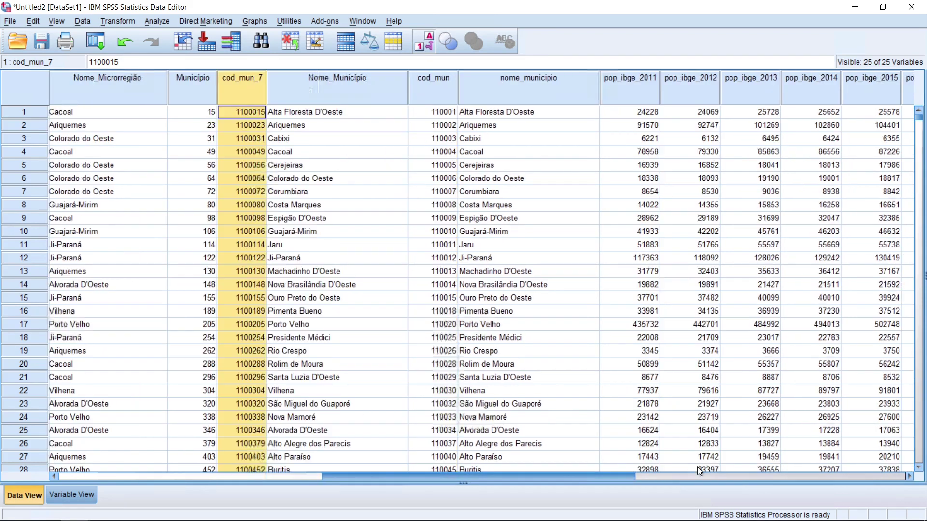